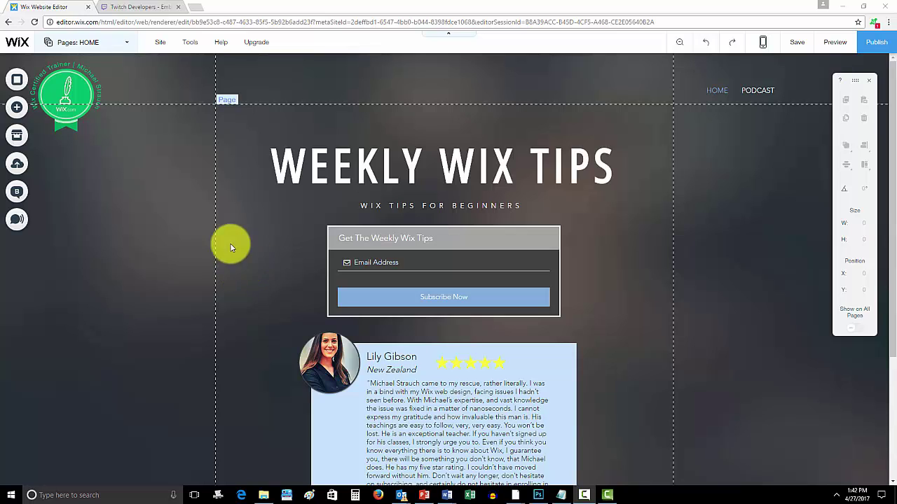
Switch the editor from HOME to the blank page named New Page.
click(92, 92)
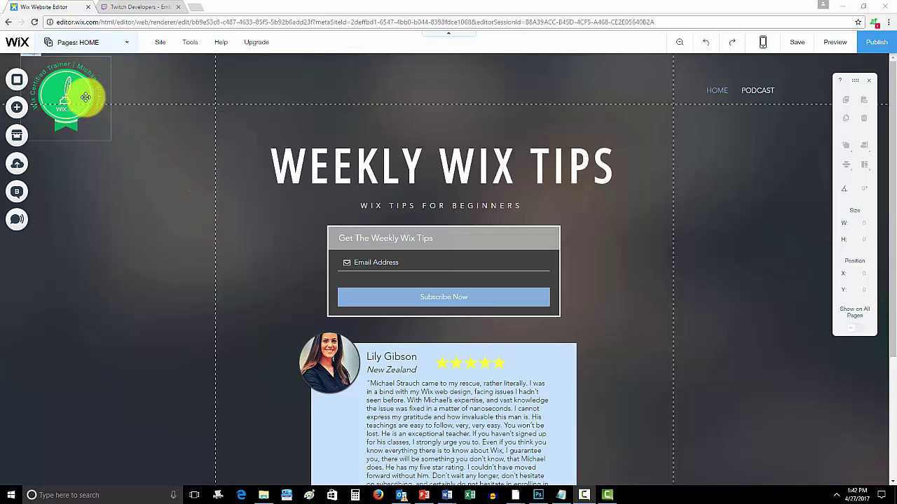
click(122, 303)
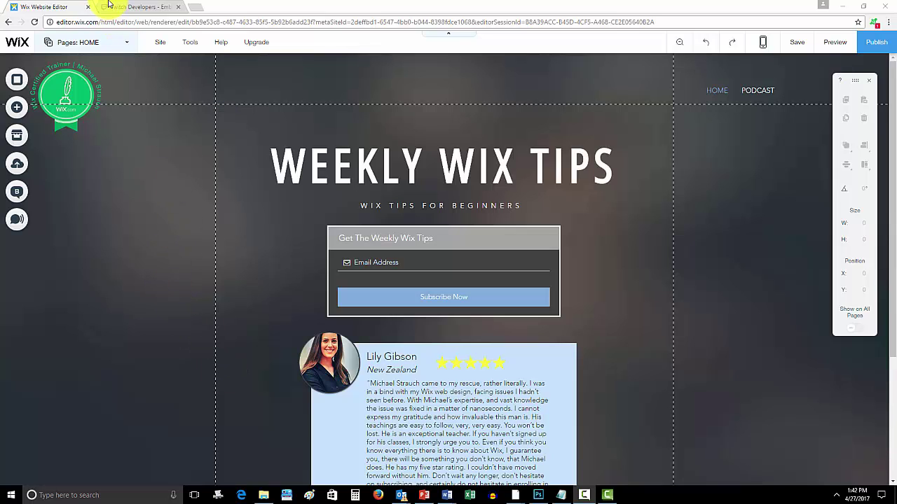
click(106, 41)
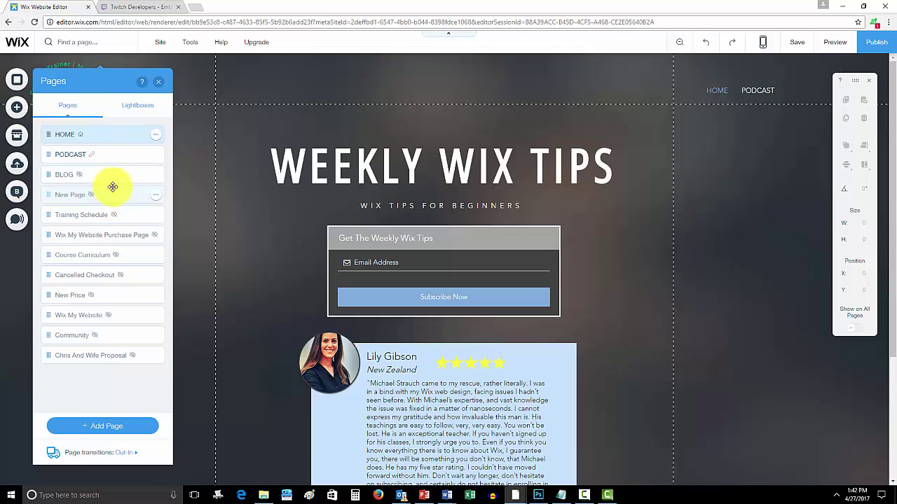
click(136, 154)
click(175, 235)
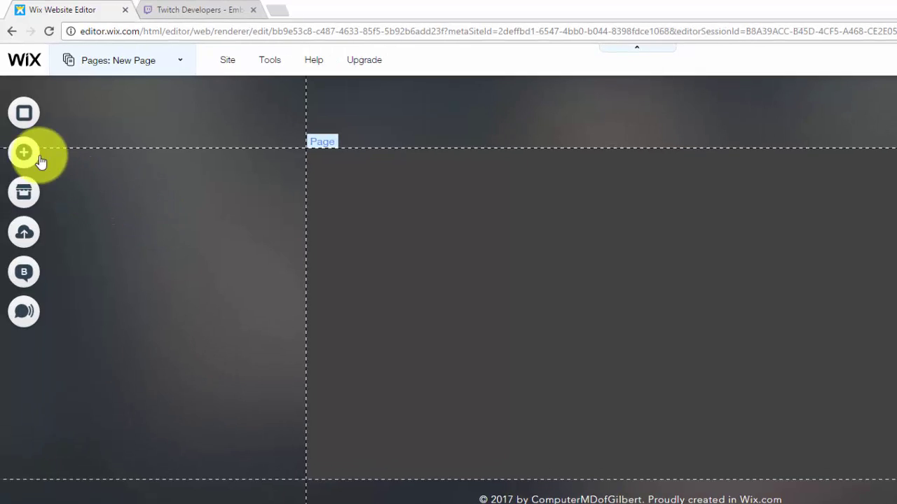
Place an HTML Code element from the More elements into New Page's content area.
click(31, 160)
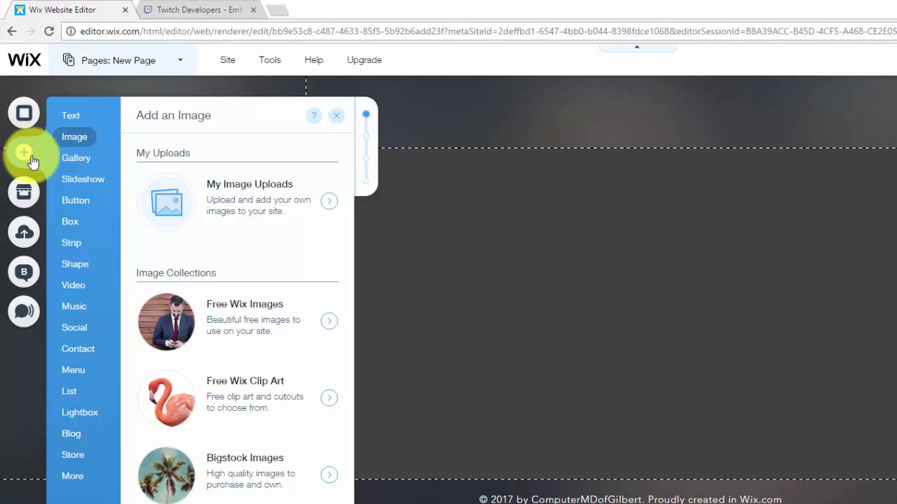
click(73, 479)
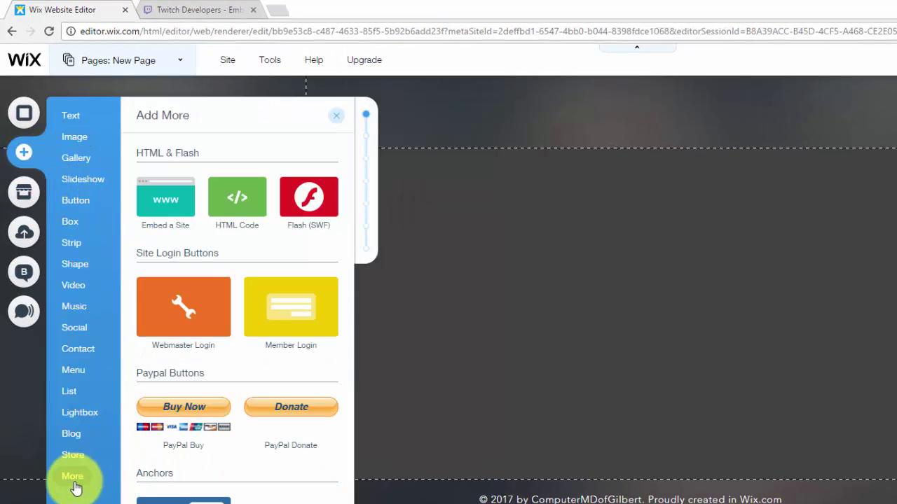
click(240, 202)
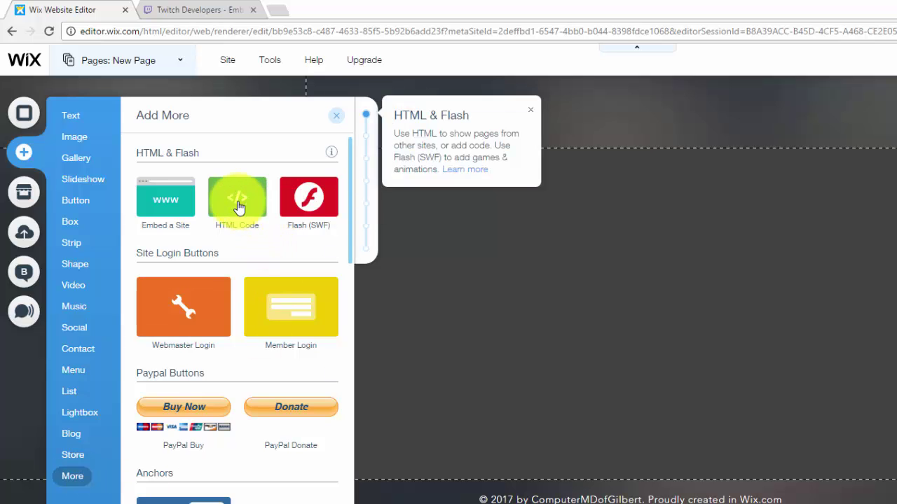
drag(244, 208, 594, 275)
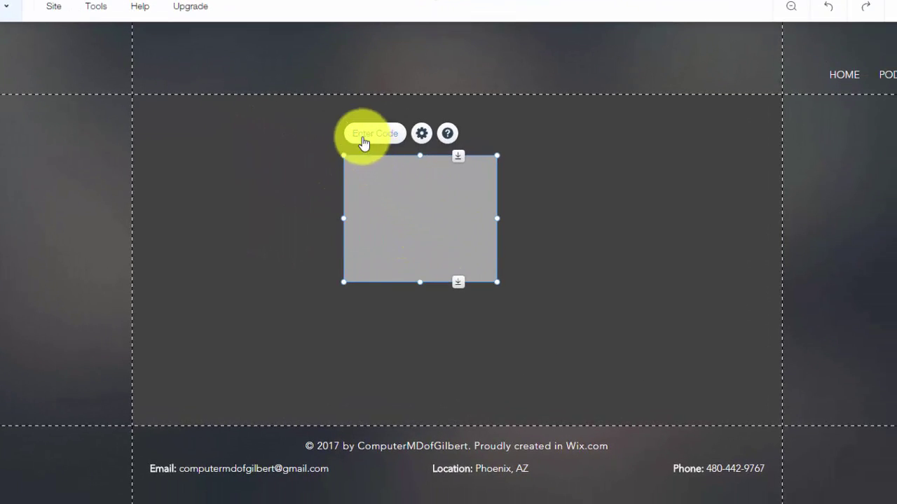
Open the HTML element's code settings and put focus in the code box.
click(367, 134)
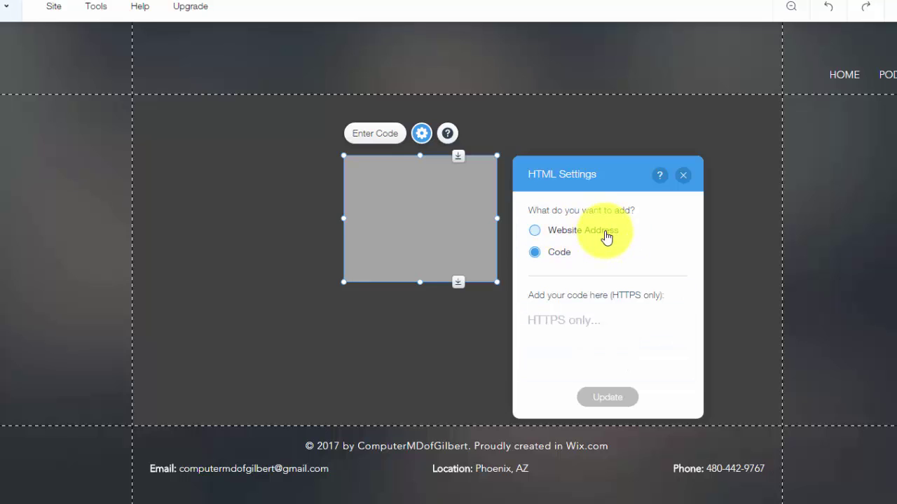
click(602, 329)
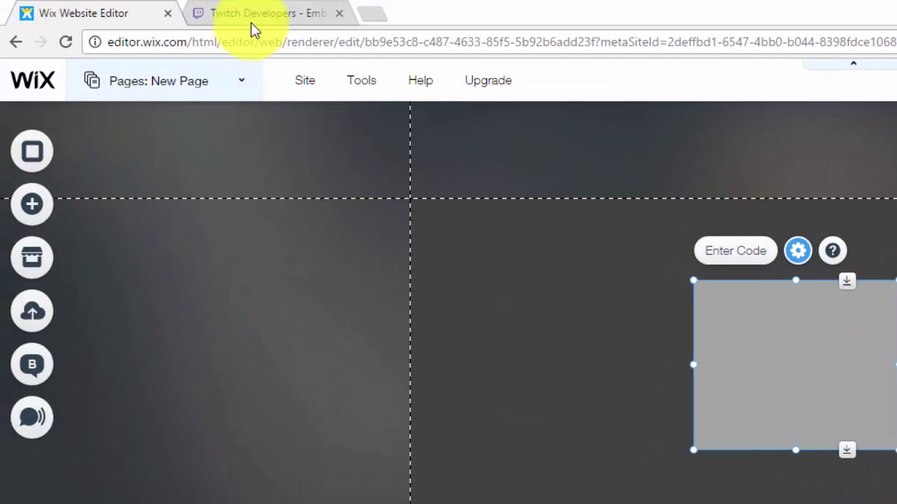
Bring the Interactive Frames for Live Streams and VODs script into view in Twitch's embedding guide.
click(252, 15)
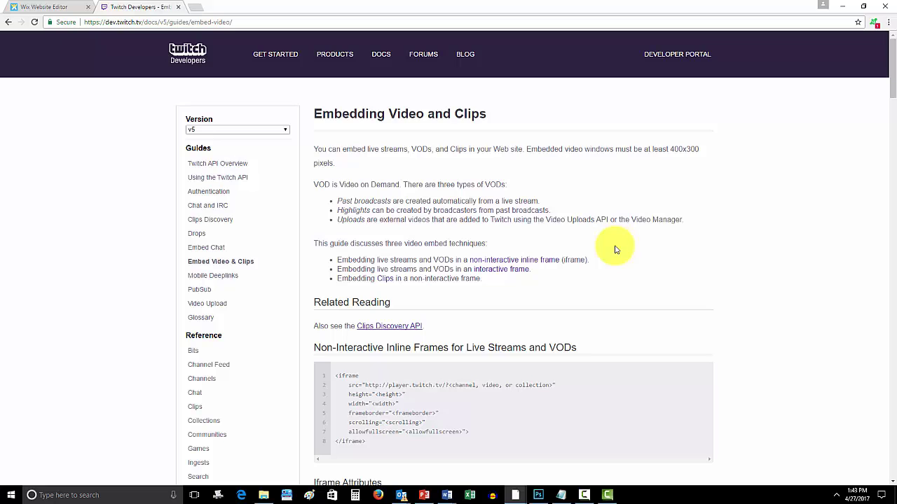
scroll(616, 248, down, 1)
scroll(616, 248, up, 1)
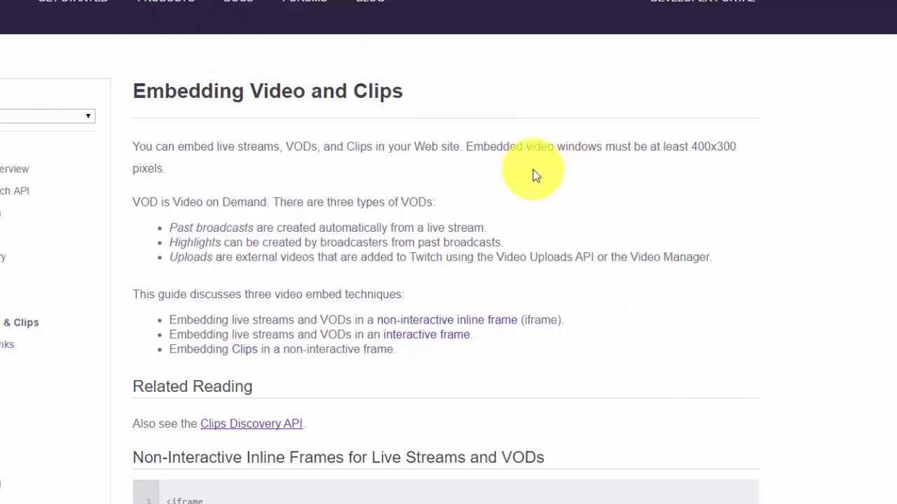
scroll(644, 322, down, 8)
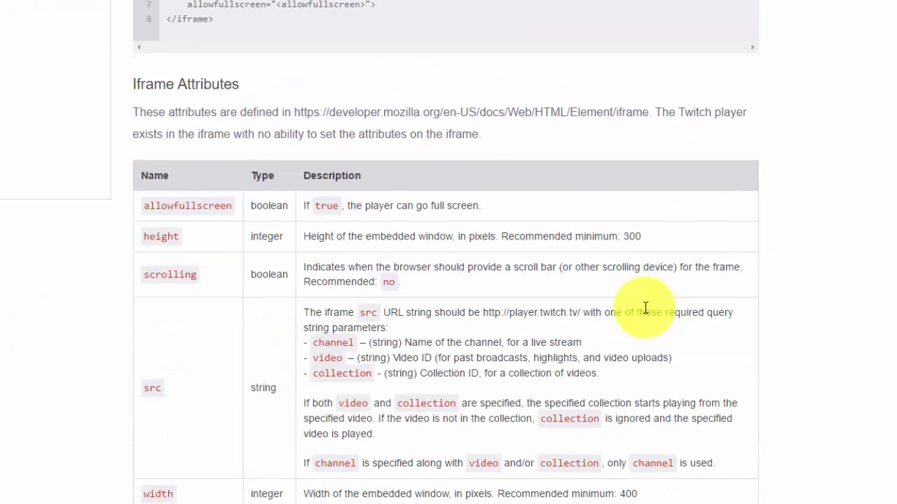
scroll(645, 309, down, 15)
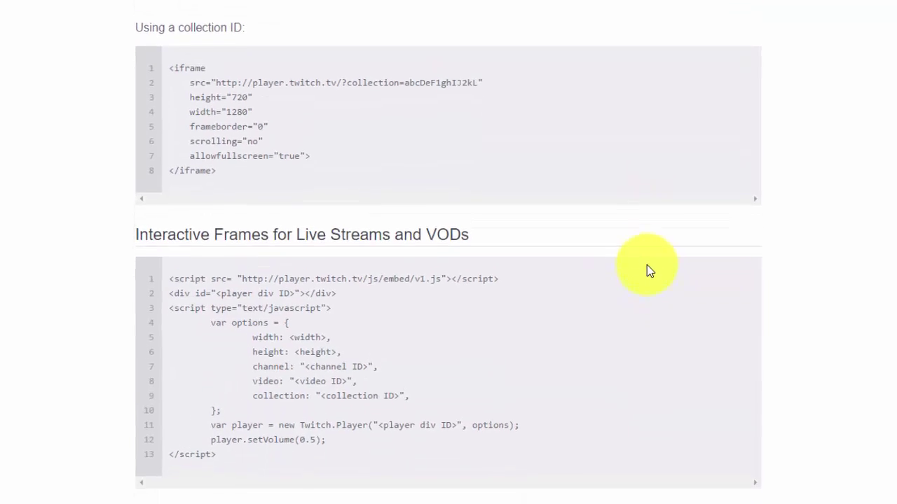
scroll(646, 266, down, 2)
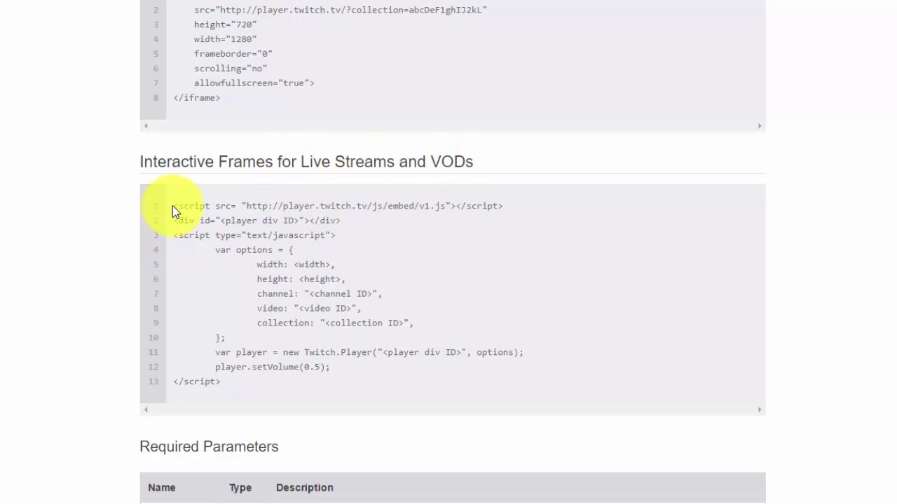
Copy Twitch's interactive-frame embed script and paste it into the HTML element's code box.
drag(172, 206, 449, 389)
right_click(272, 288)
click(296, 300)
key(ctrl+shift+Tab)
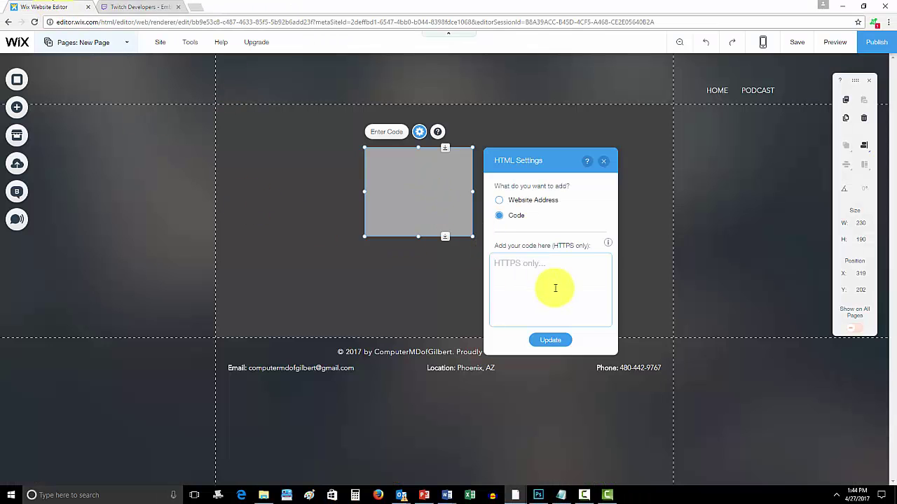
right_click(556, 287)
click(575, 345)
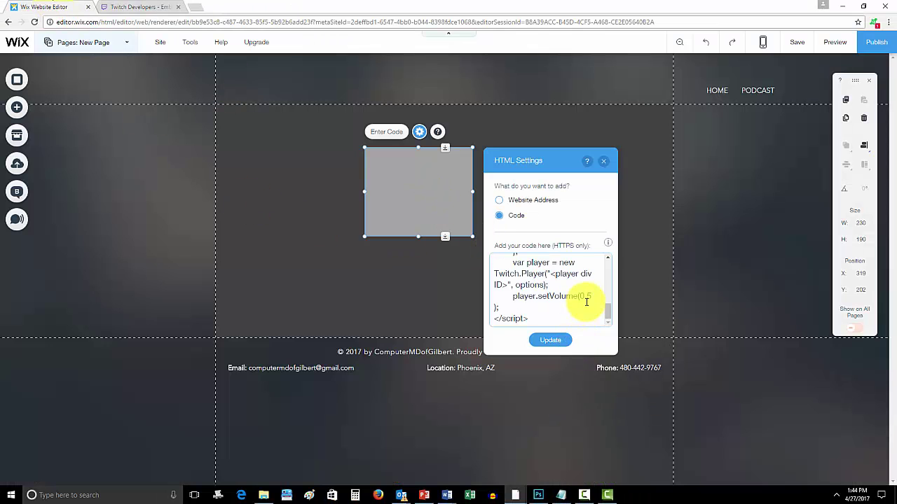
click(565, 341)
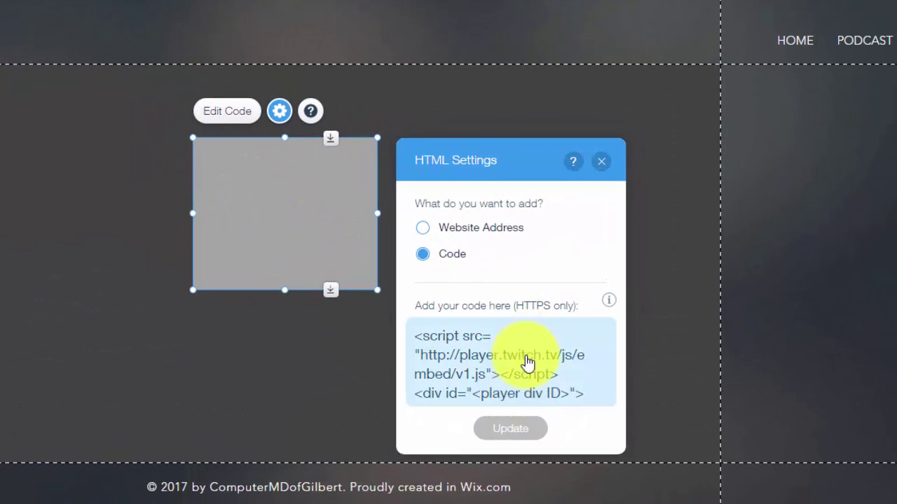
Select all of the pasted script and scroll through it to check it.
click(529, 366)
key(ctrl+a)
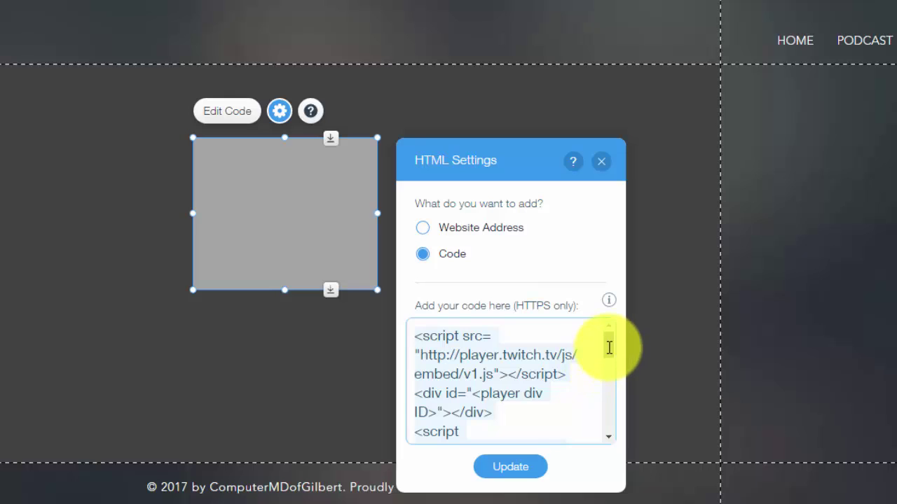
drag(609, 347, 606, 374)
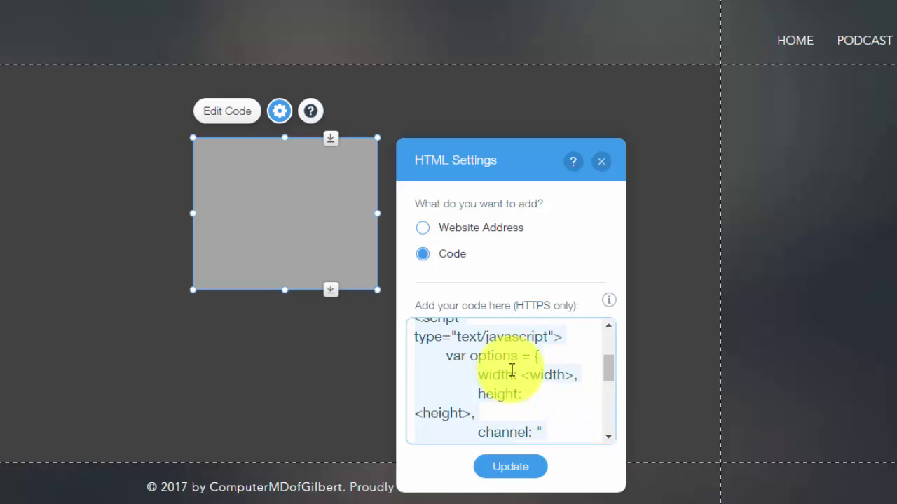
drag(610, 376, 608, 341)
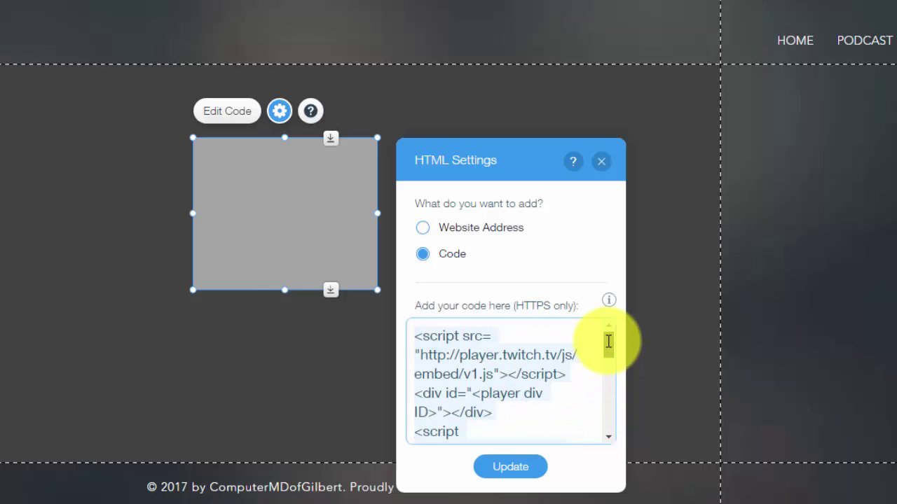
Close HTML Settings and highlight the <channel ID>, <video ID> and <collection ID> sample placeholders.
click(601, 160)
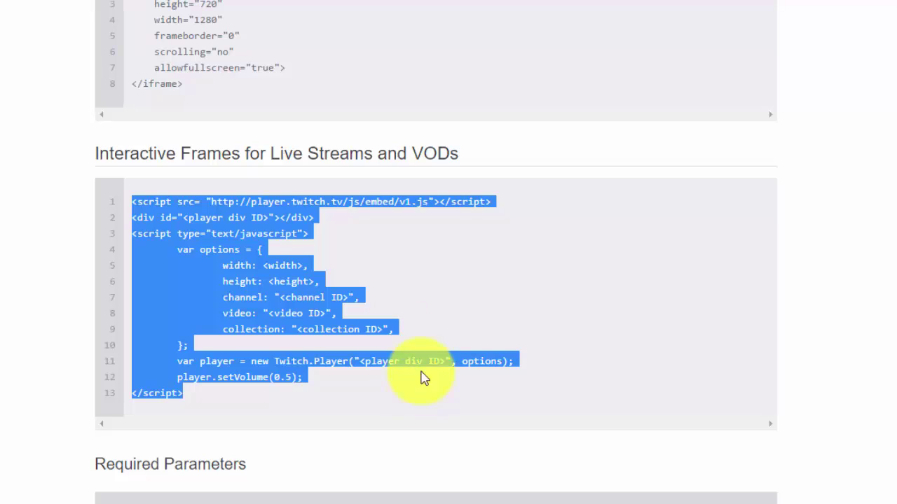
click(425, 376)
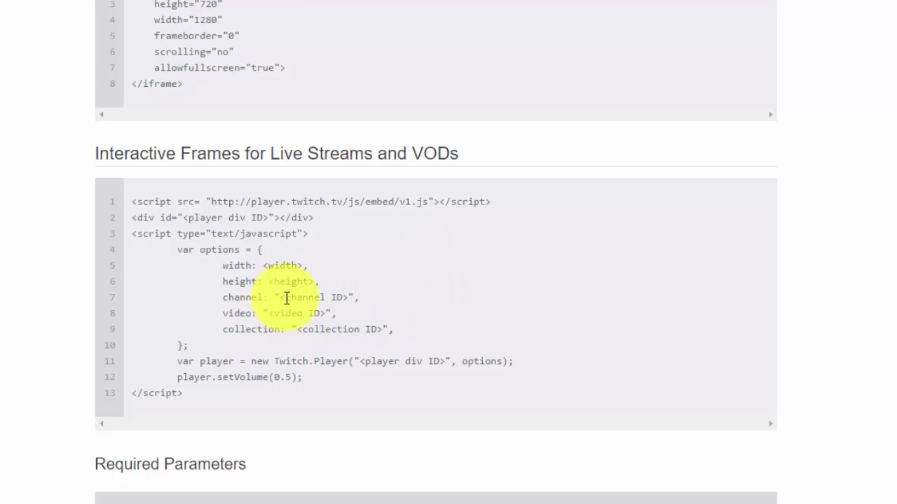
drag(280, 297, 348, 300)
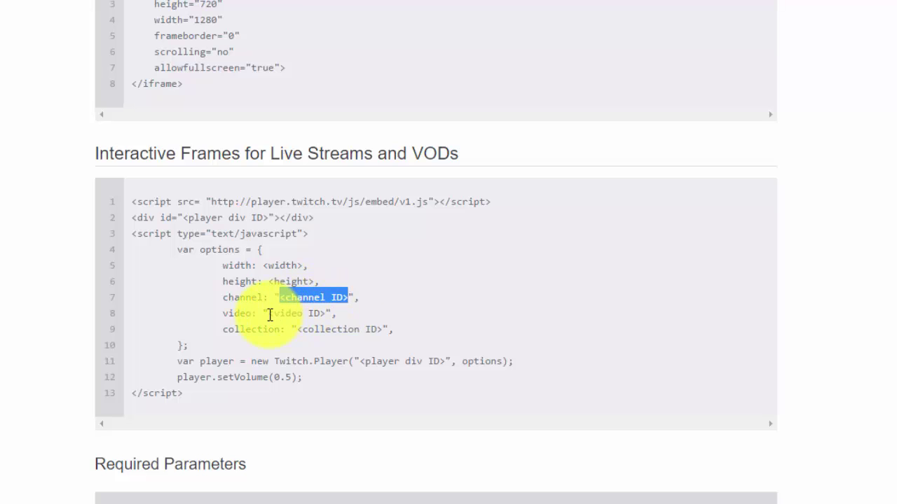
drag(269, 314, 323, 316)
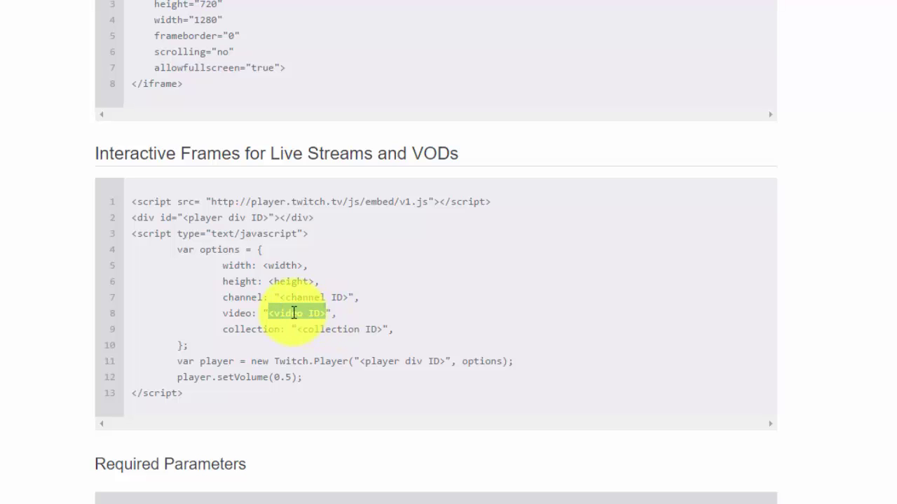
drag(298, 329, 381, 330)
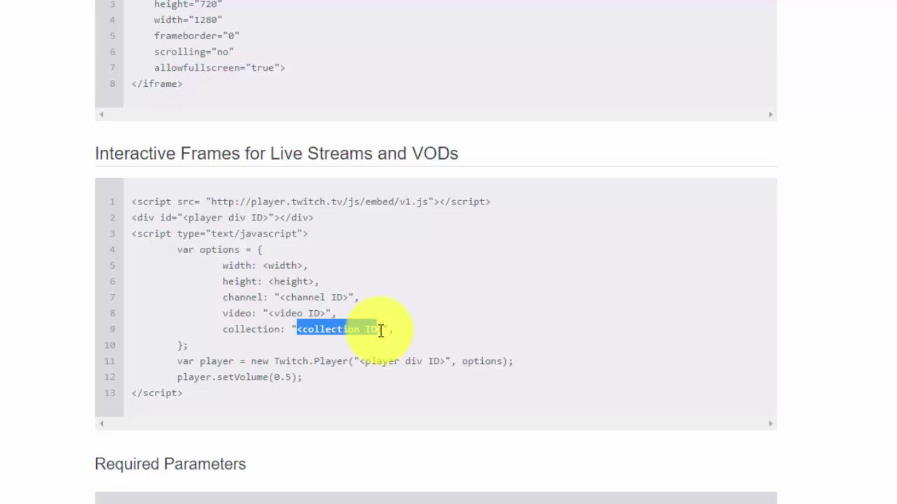
click(309, 335)
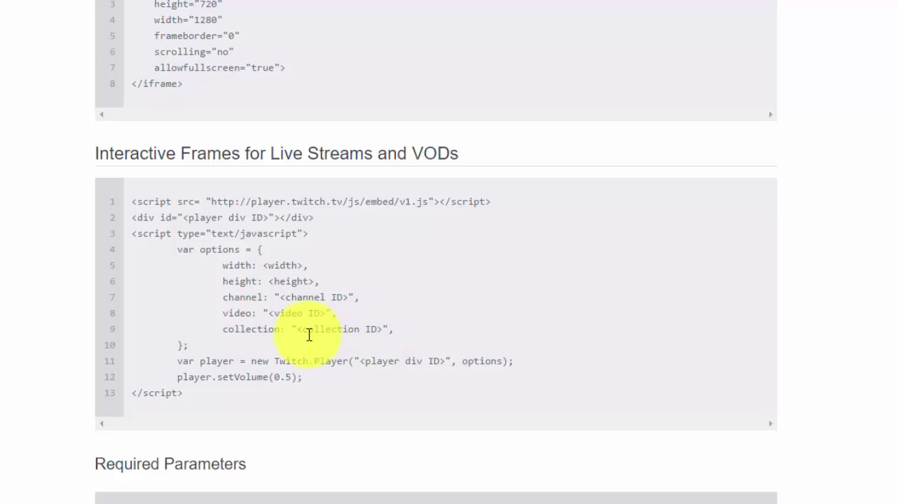
drag(299, 330, 383, 331)
click(336, 337)
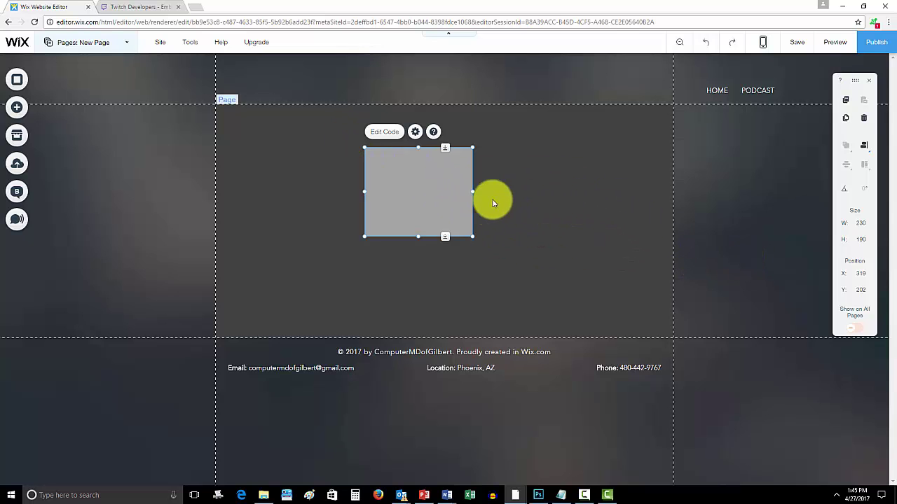
Review the HTML element's Twitch code once more, then delete the element from New Page.
double_click(415, 179)
key(ctrl+v)
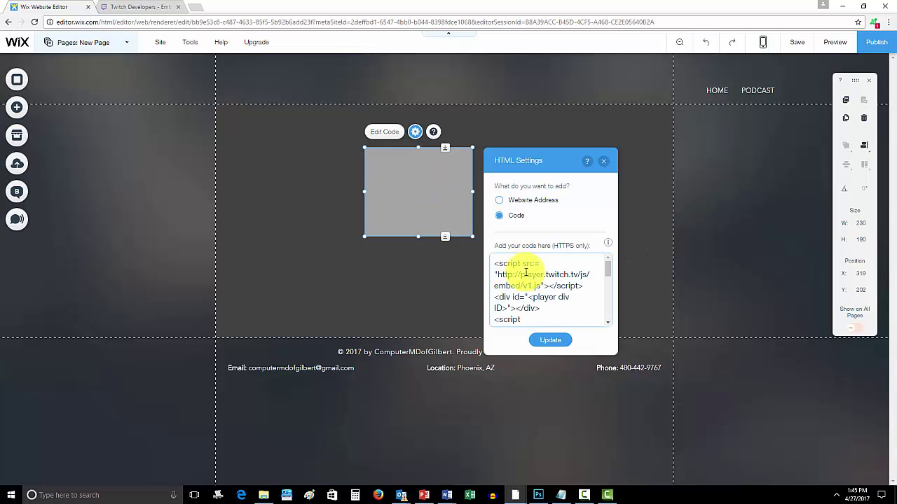
drag(606, 267, 567, 294)
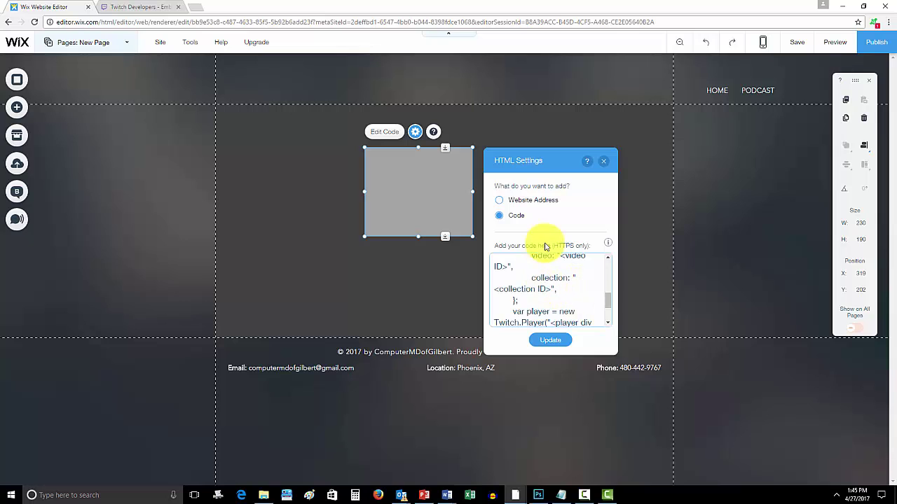
click(604, 163)
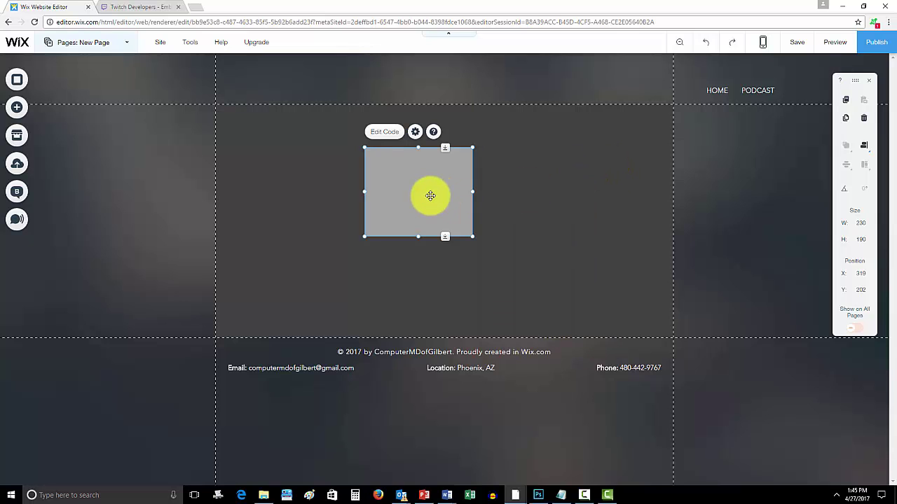
key(Delete)
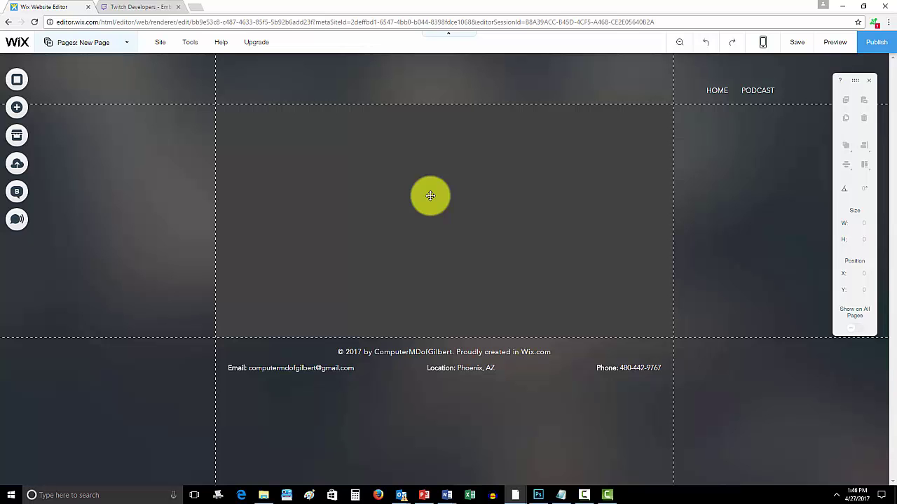
click(156, 7)
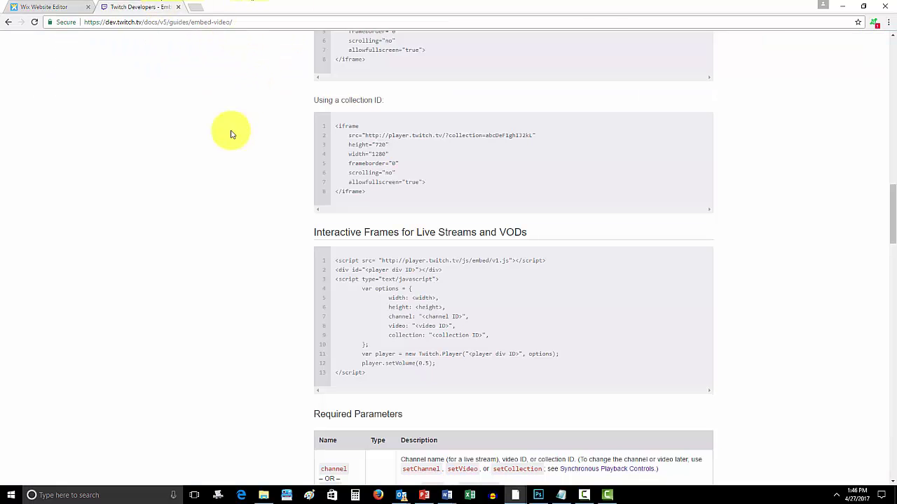
scroll(325, 227, up, 3)
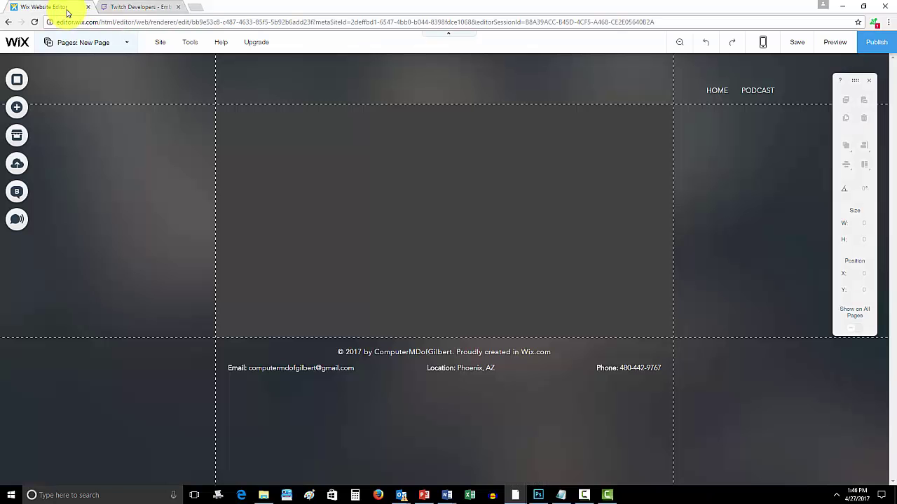
click(63, 8)
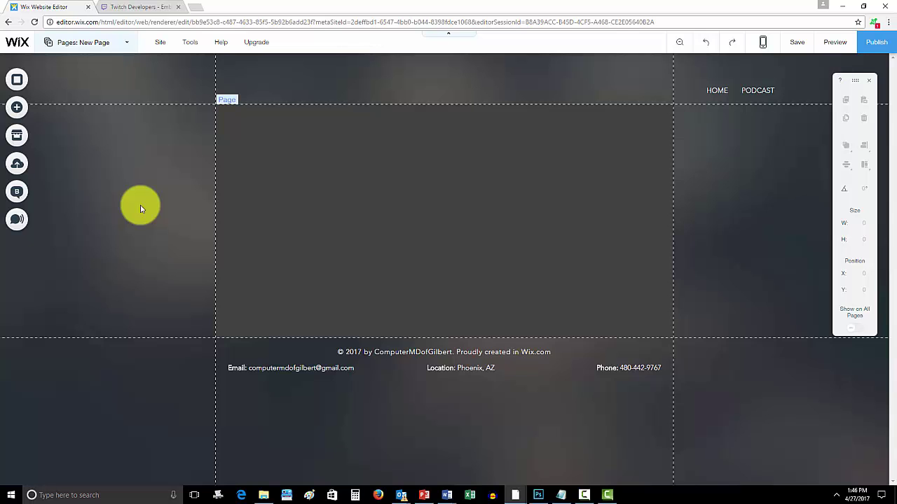
Return to the HOME page showing the Weekly Wix Tips heading and subscribe form.
click(122, 42)
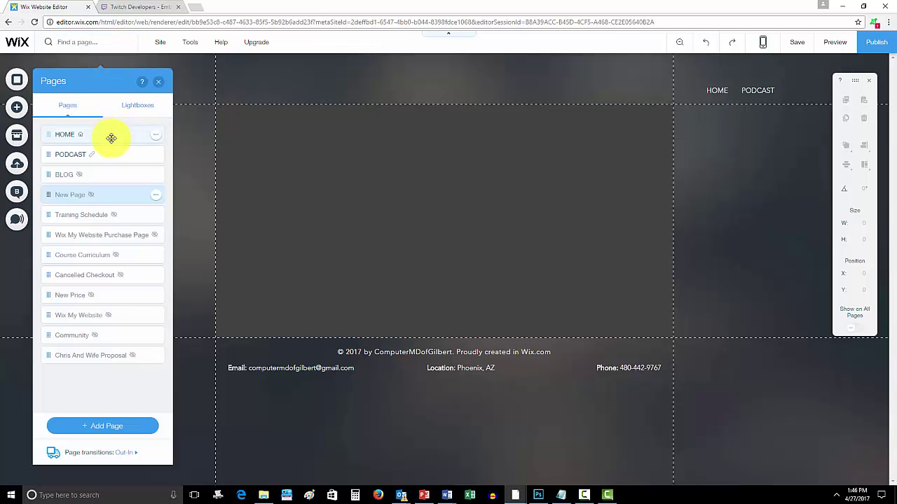
click(111, 136)
click(159, 82)
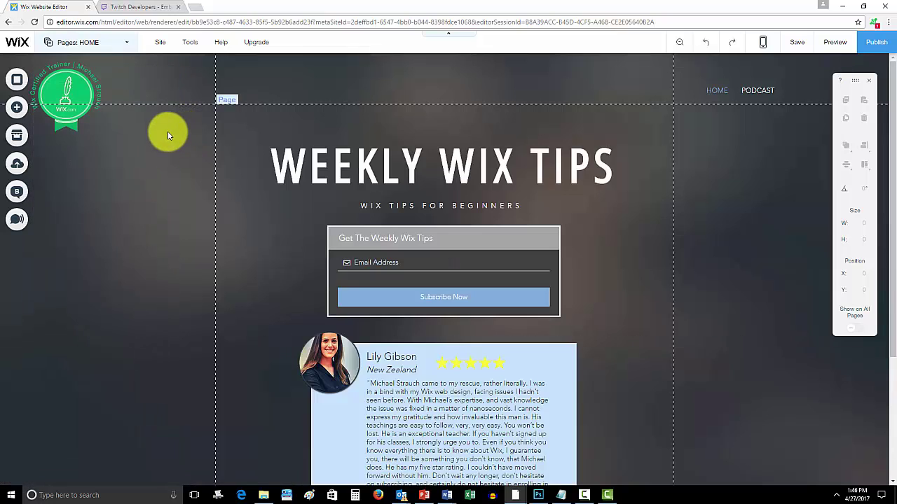